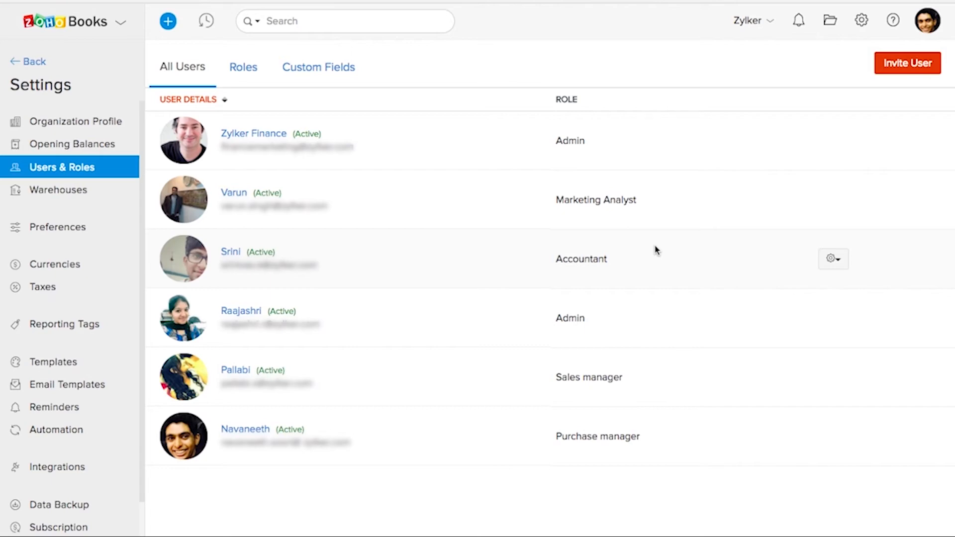
# Check the actions available for the Marketing Analyst user, and view the user invitation form without sending it.
pyautogui.click(832, 200)
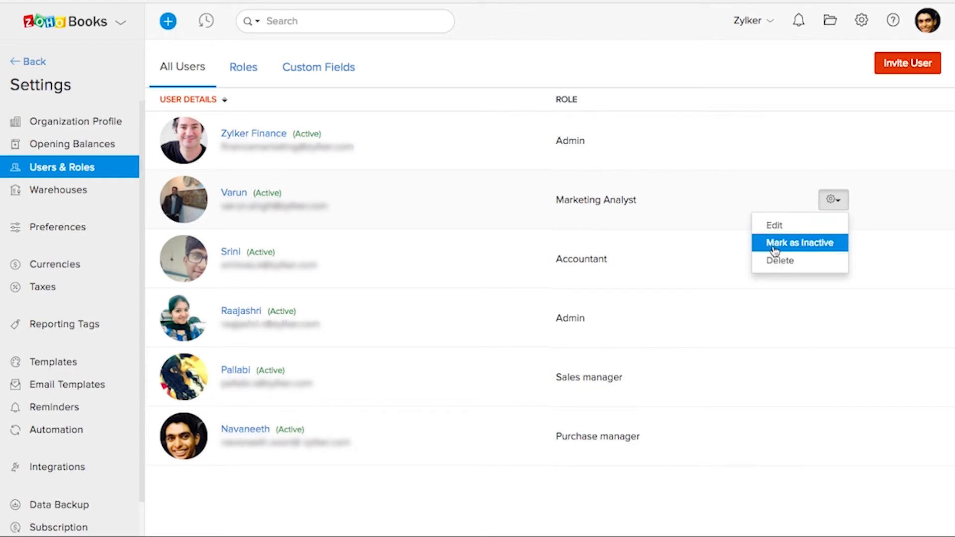
pyautogui.click(745, 338)
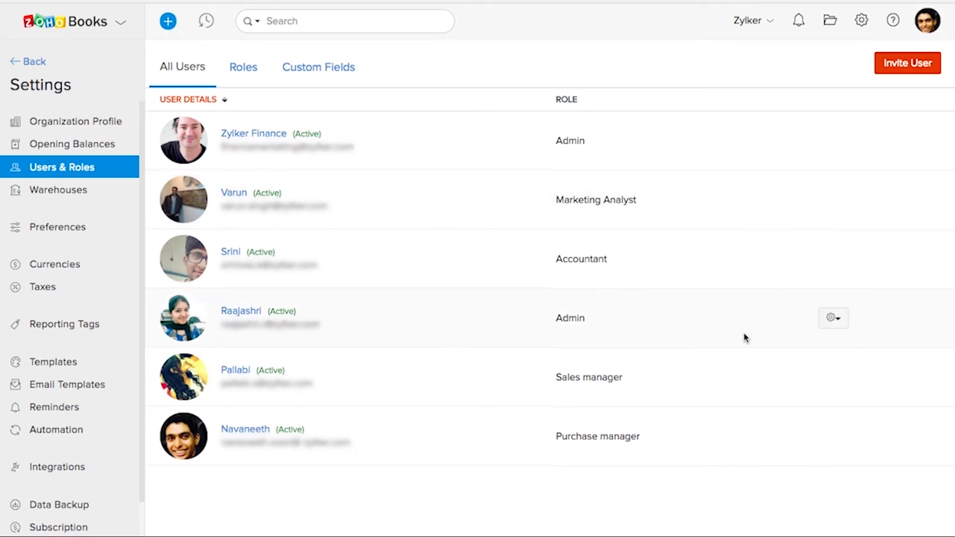
pyautogui.click(900, 73)
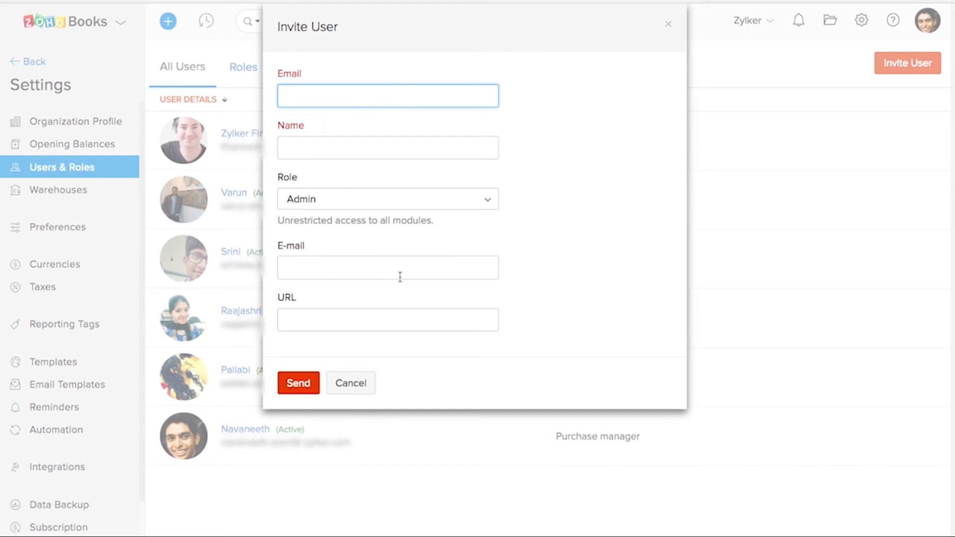
pyautogui.click(367, 384)
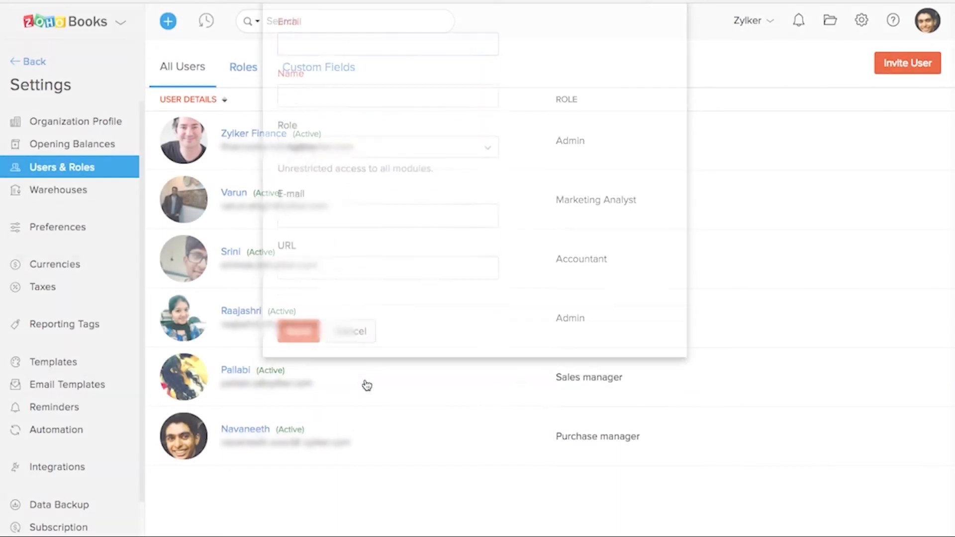
# Open the roles list and preview a clone of the Staff - Assigned Customers Only role without saving it.
pyautogui.click(247, 68)
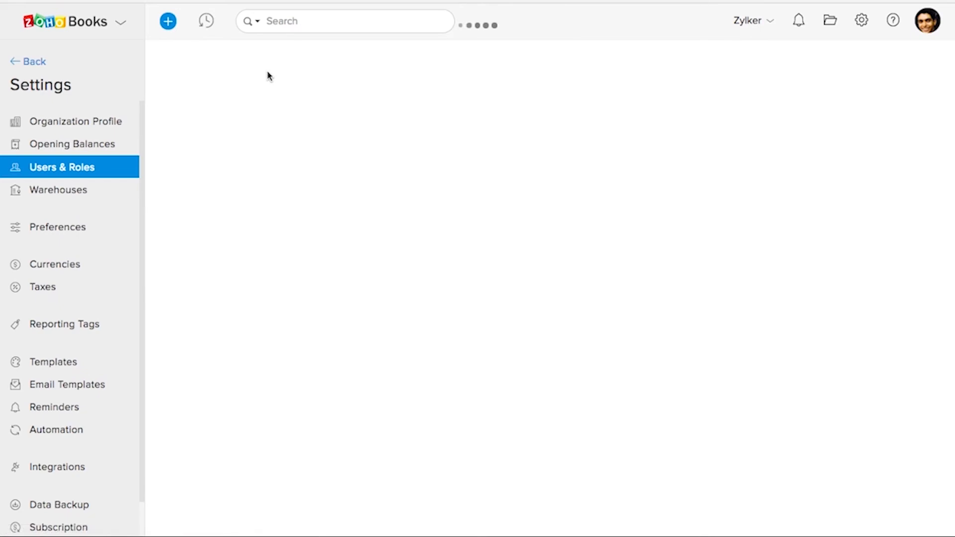
pyautogui.click(543, 428)
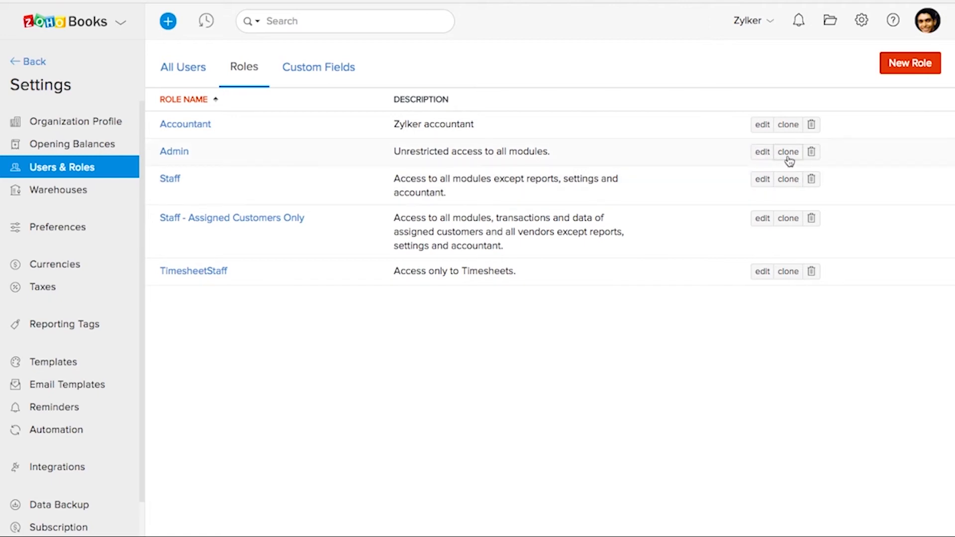
pyautogui.click(788, 222)
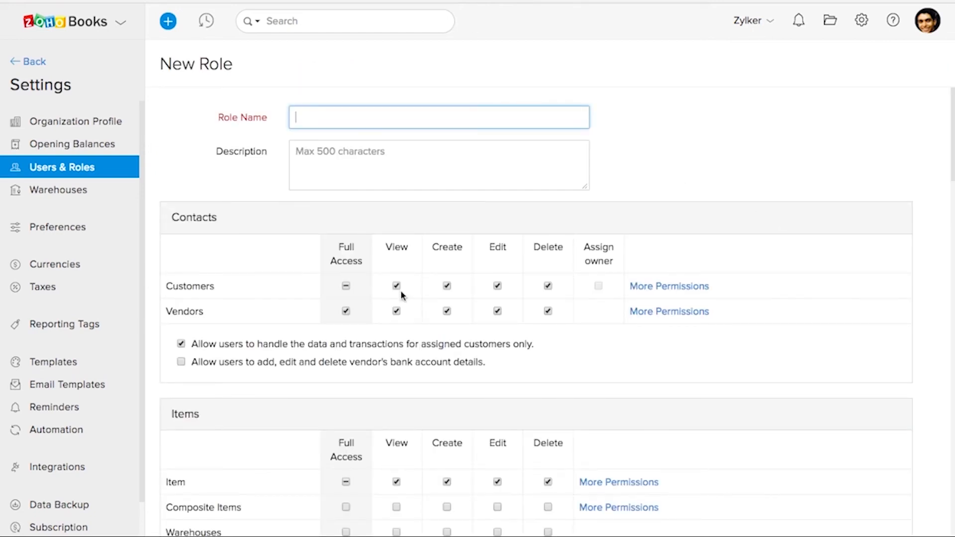
pyautogui.scroll(-6, 401, 293)
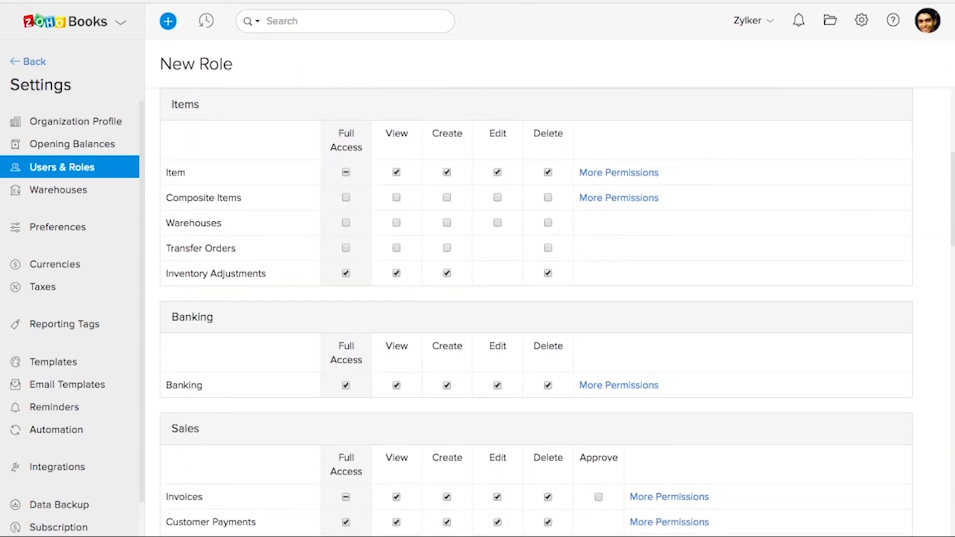
pyautogui.hotkey('alt', 'Left')
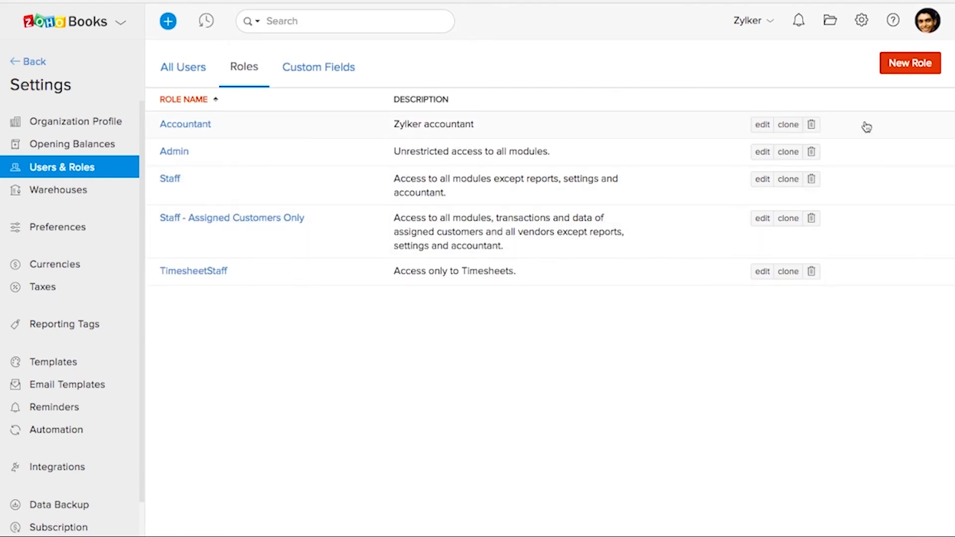
# Open a new role form and examine its Contacts, Items, Banking and Sales permissions.
pyautogui.click(899, 71)
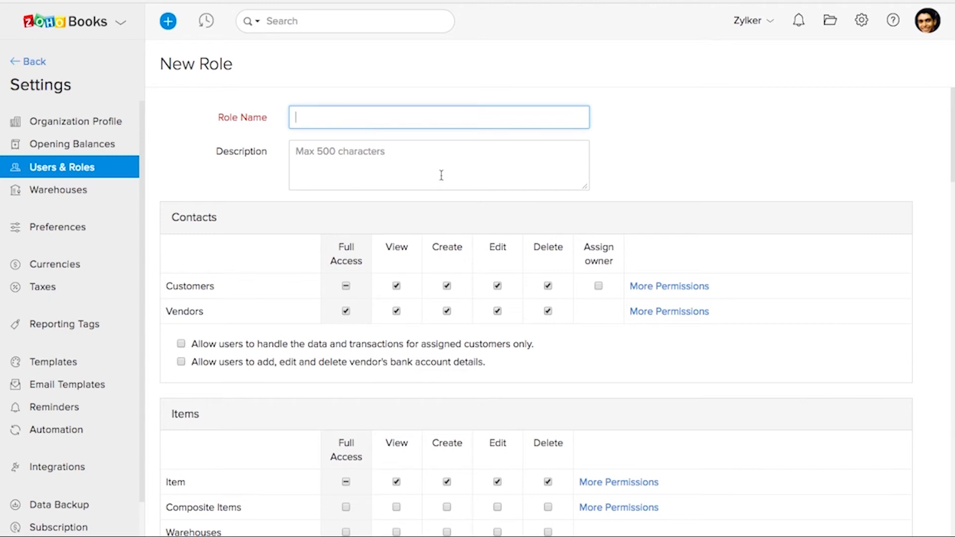
pyautogui.click(370, 160)
pyautogui.scroll(-4, 482, 283)
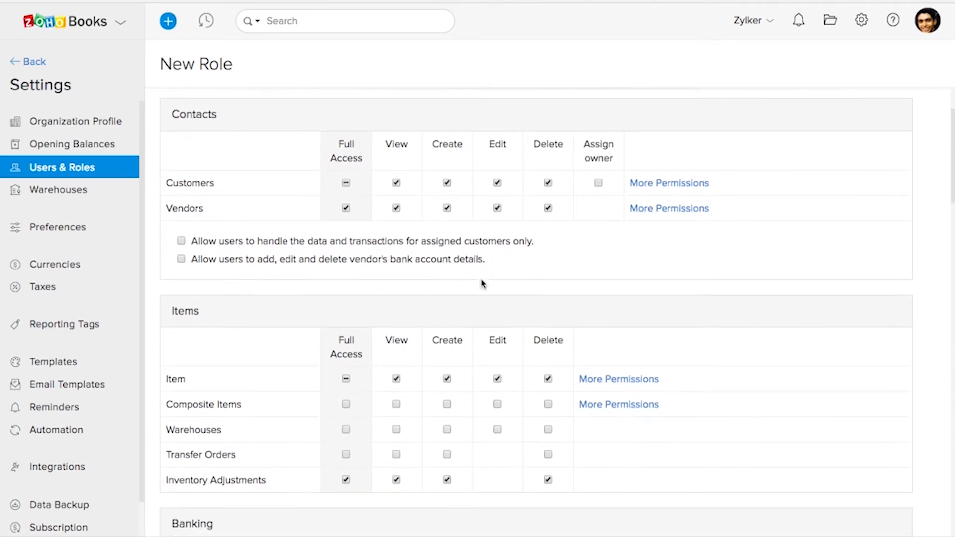
pyautogui.scroll(-3, 341, 301)
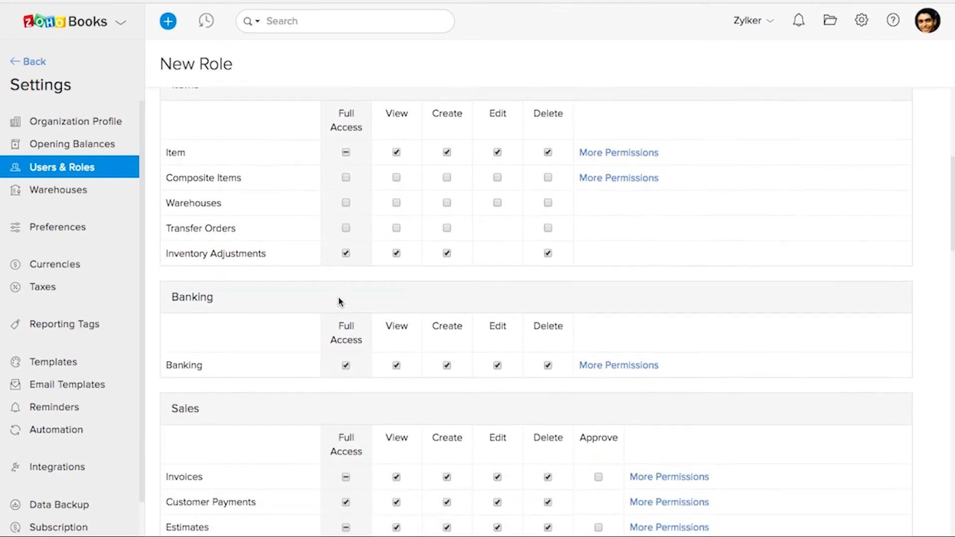
pyautogui.scroll(-2, 405, 302)
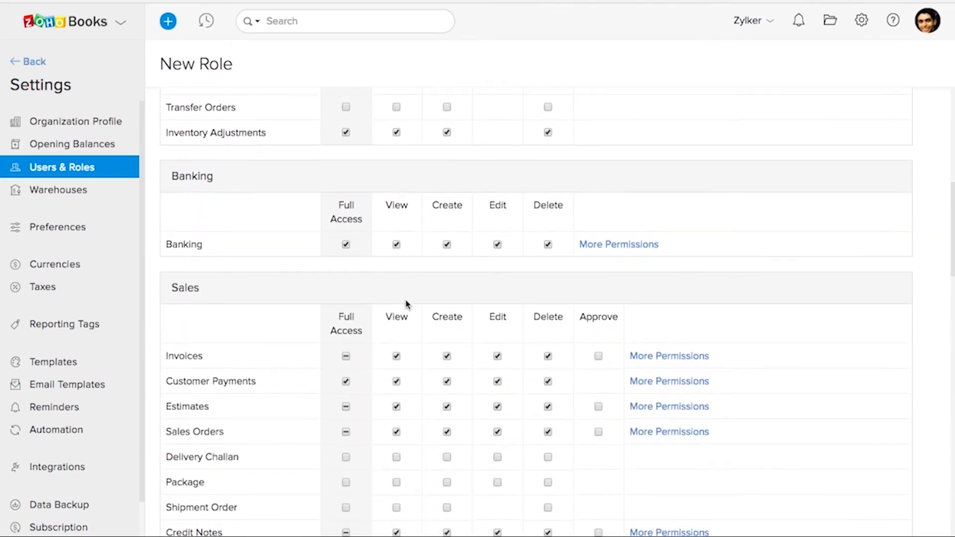
pyautogui.scroll(-1, 406, 303)
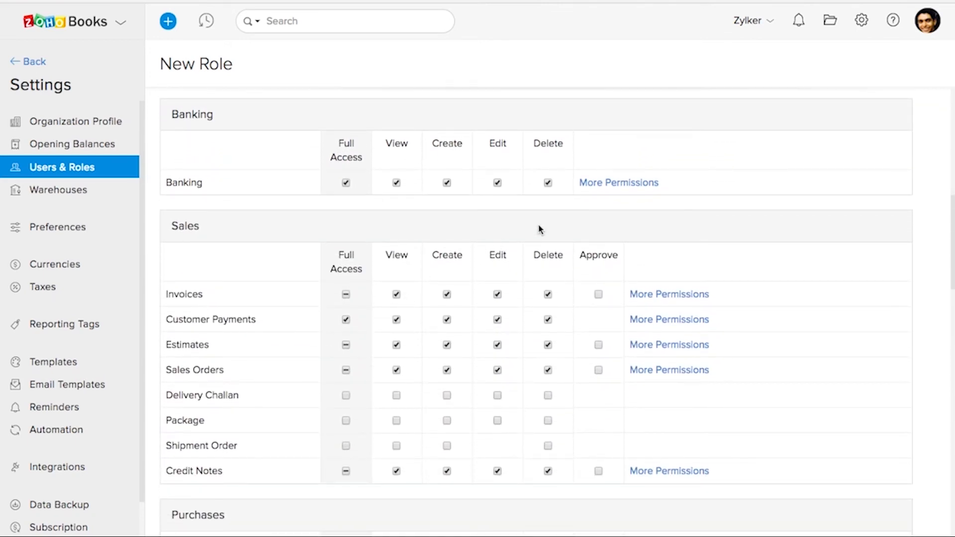
pyautogui.scroll(-1, 654, 263)
pyautogui.scroll(-1, 675, 264)
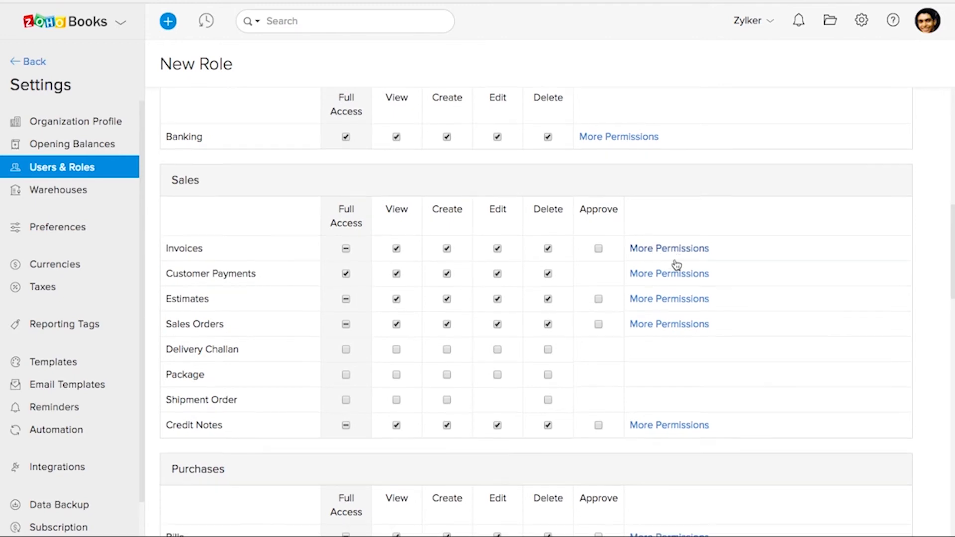
# Examine the additional permissions offered for Invoices and Bills in the new role form.
pyautogui.click(660, 230)
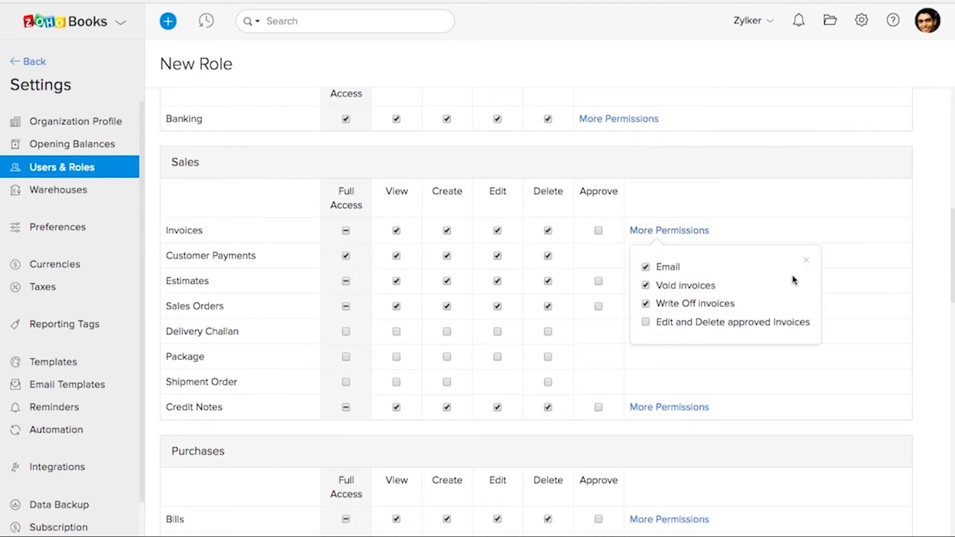
pyautogui.click(806, 260)
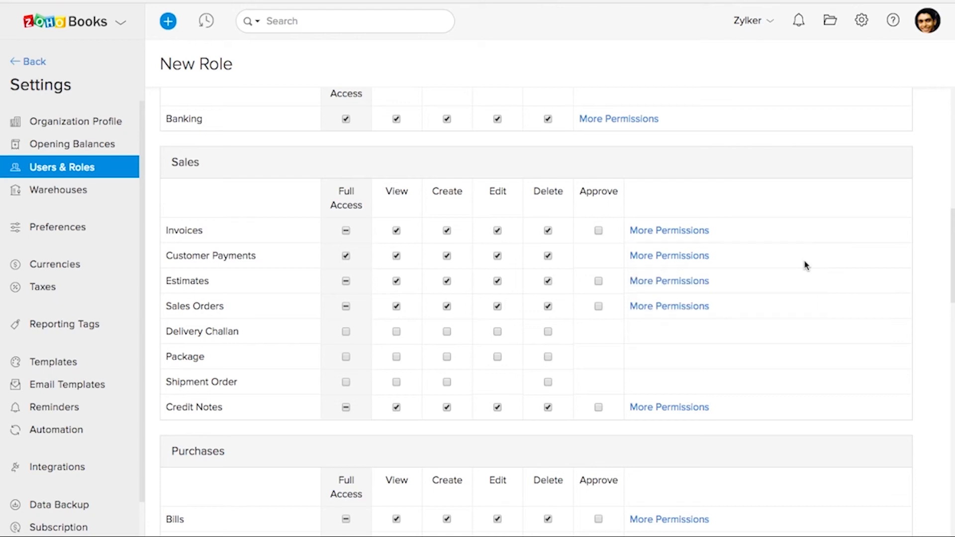
pyautogui.scroll(-1, 806, 265)
pyautogui.scroll(-4, 806, 265)
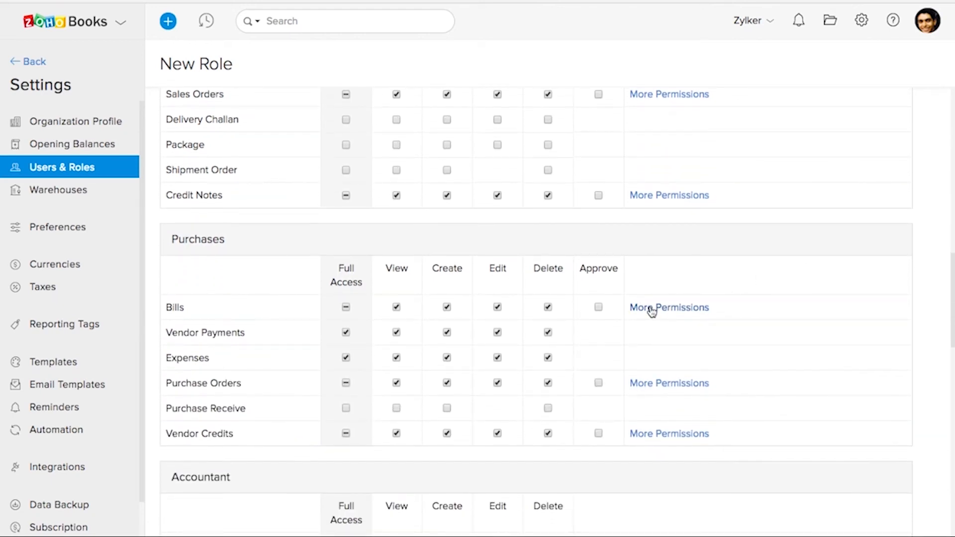
pyautogui.click(651, 309)
pyautogui.scroll(-1, 709, 343)
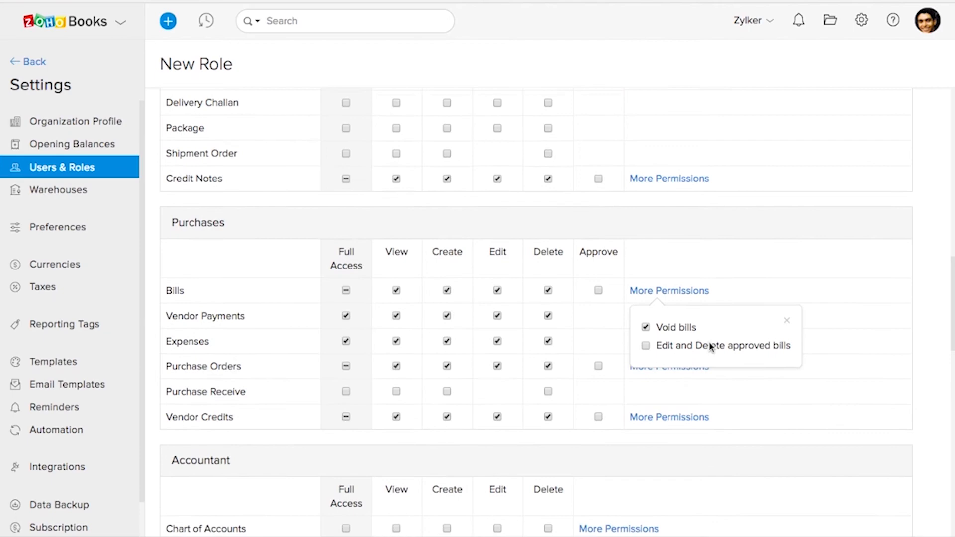
pyautogui.click(786, 323)
# Review the Accountant, Timesheets, Documents and Reports permissions, and return to the roles list without saving a role.
pyautogui.scroll(-10, 614, 295)
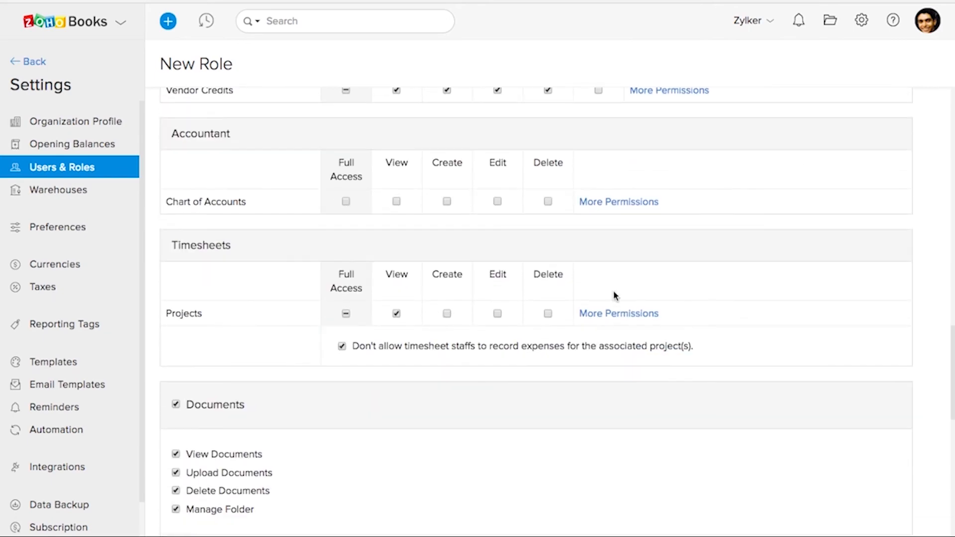
pyautogui.scroll(-8, 615, 295)
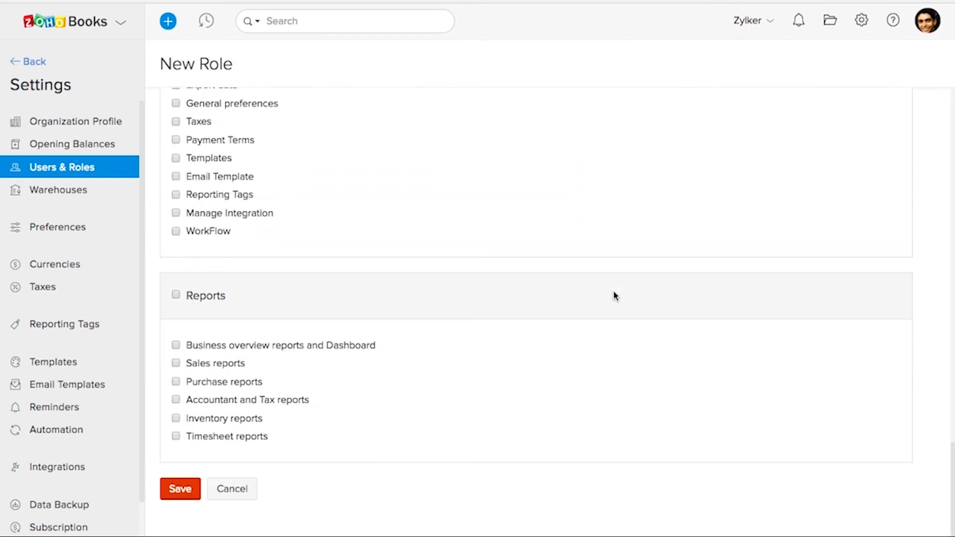
pyautogui.scroll(20, 288, 380)
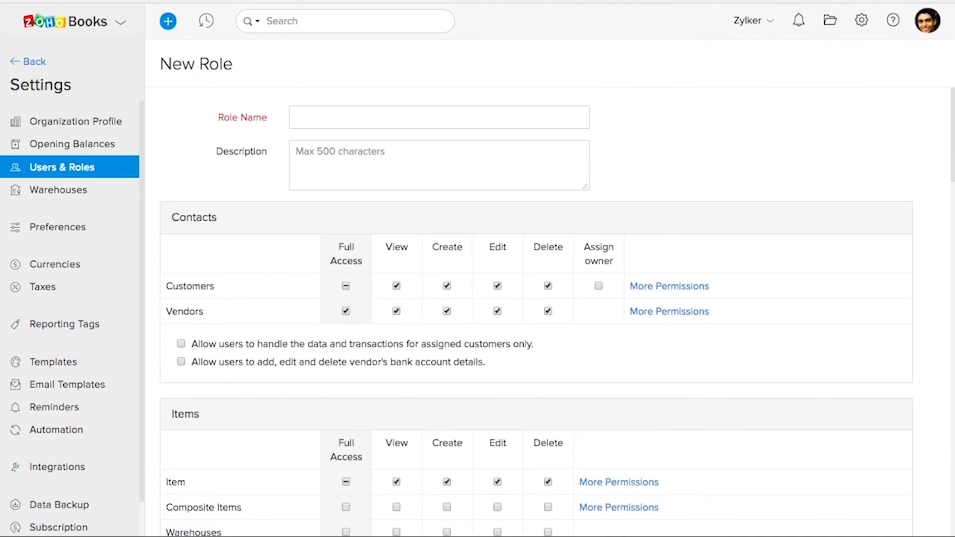
pyautogui.hotkey('alt', 'Left')
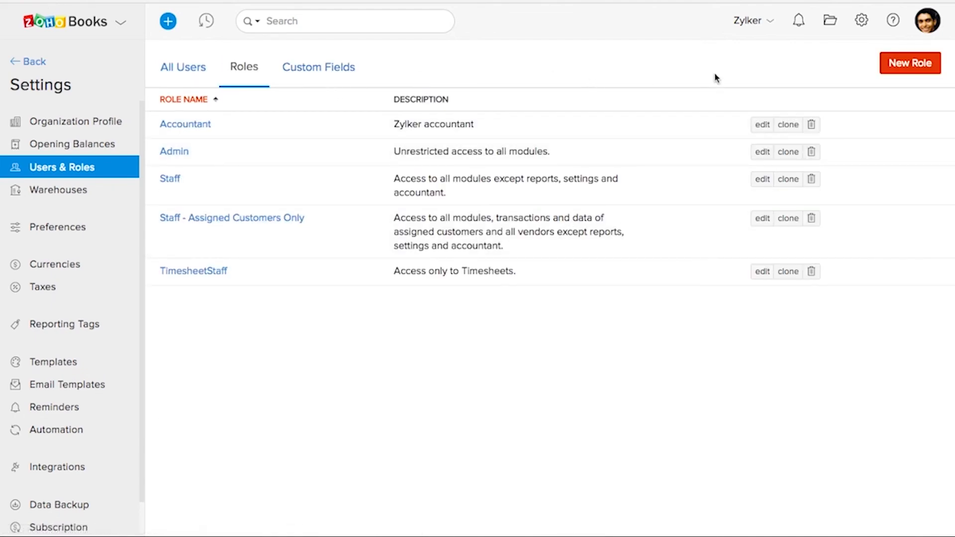
# Examine the data types available for a new custom field for users, and cancel without creating one.
pyautogui.click(332, 72)
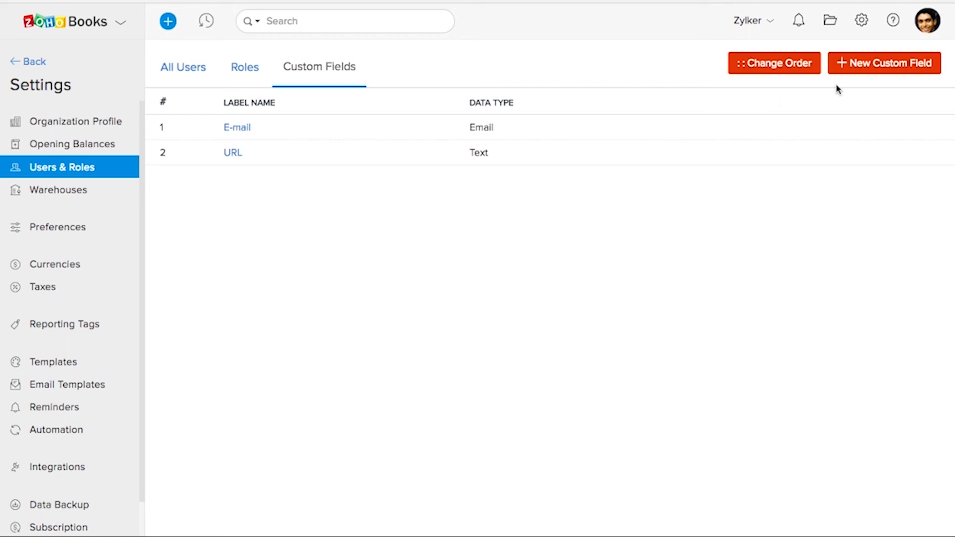
pyautogui.click(879, 68)
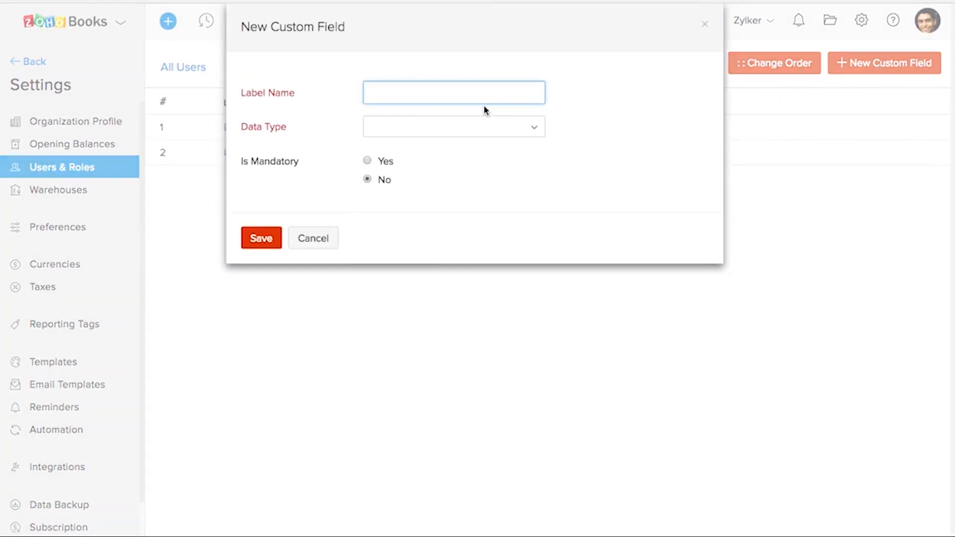
pyautogui.click(475, 131)
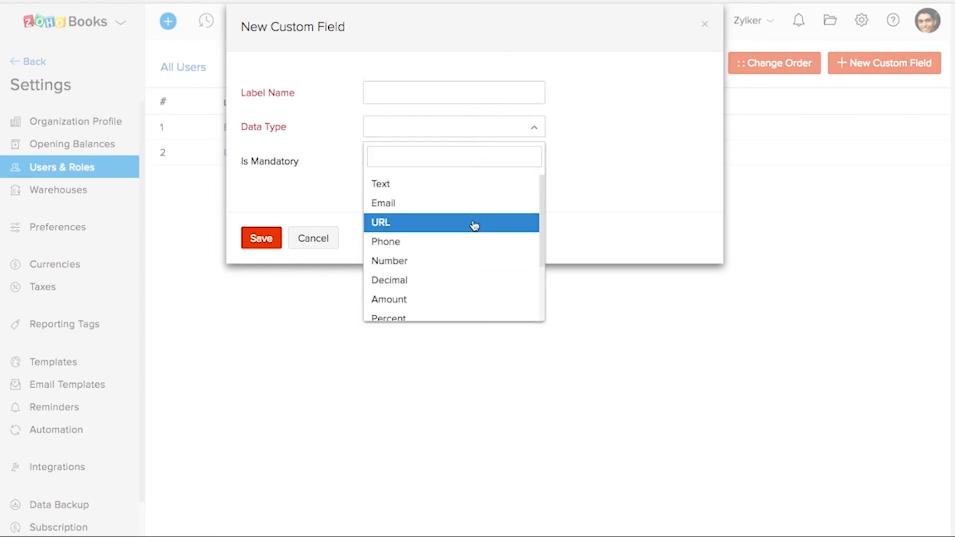
pyautogui.scroll(-2, 474, 225)
pyautogui.scroll(-3, 474, 225)
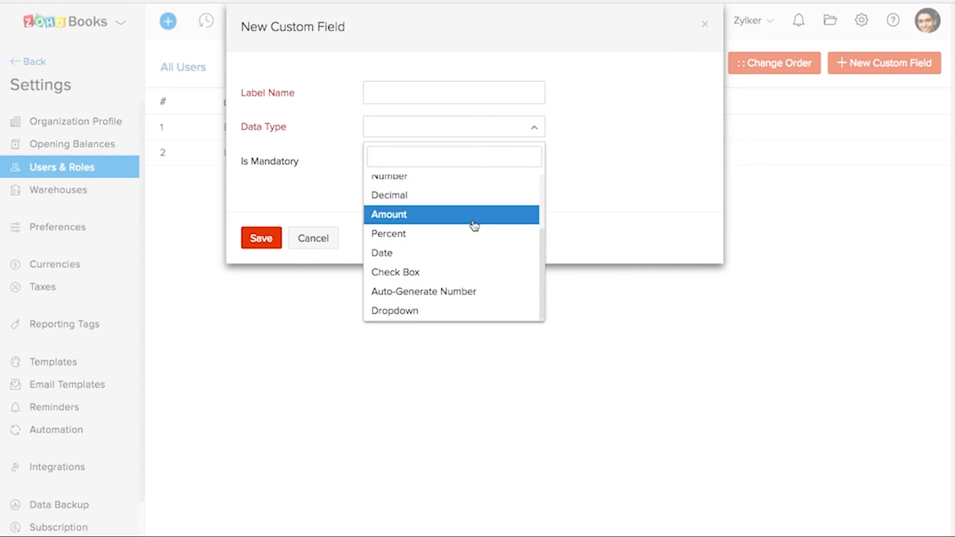
pyautogui.click(594, 165)
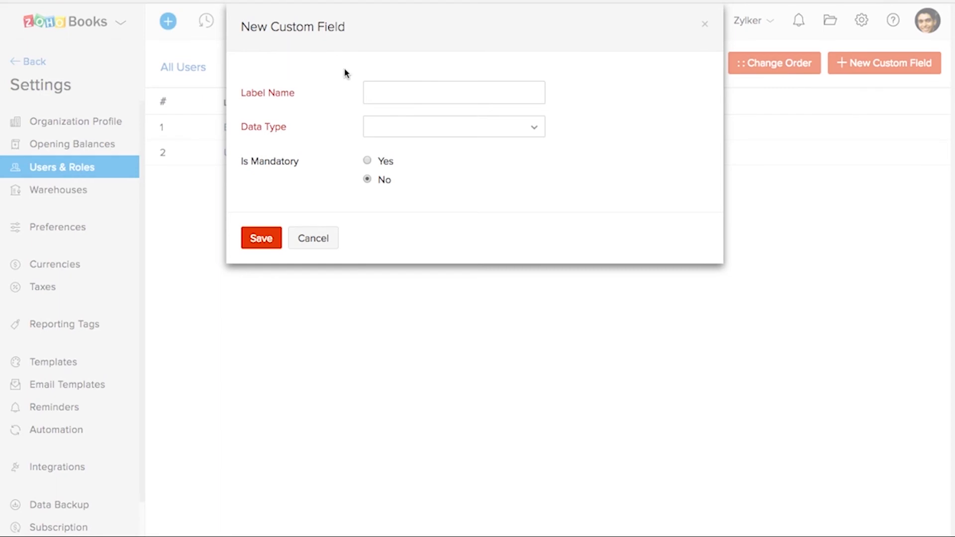
pyautogui.click(332, 240)
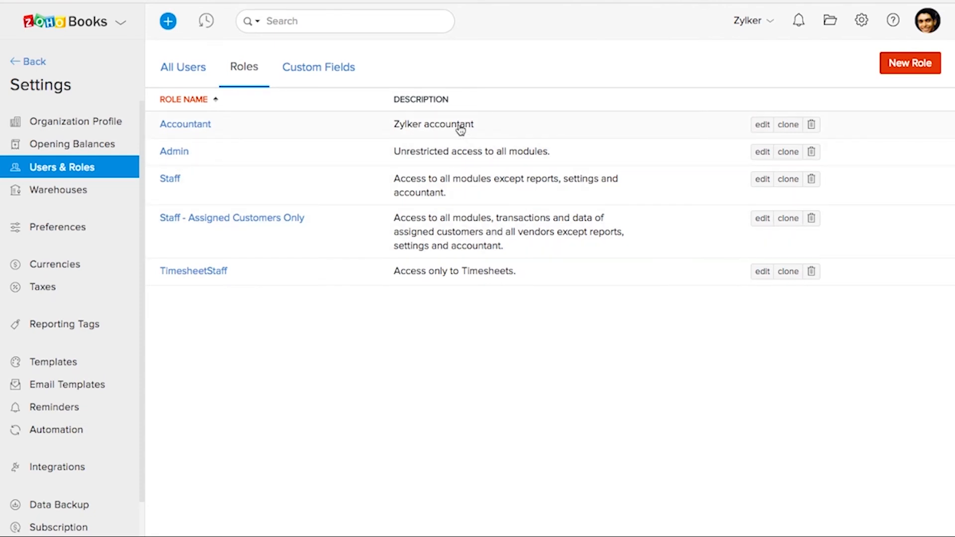
# Start a new user invitation from the list of all users and enter the accountant's e-mail address.
pyautogui.click(186, 74)
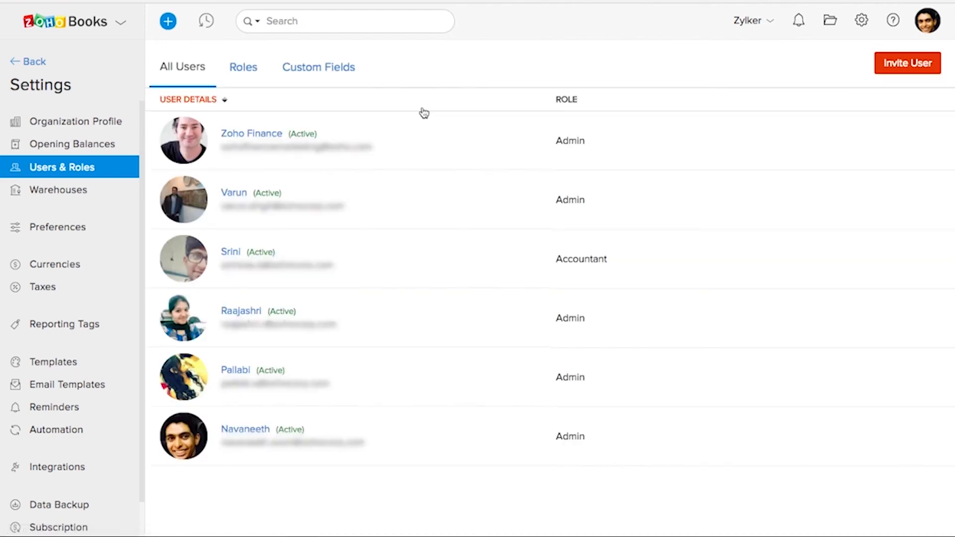
pyautogui.click(892, 64)
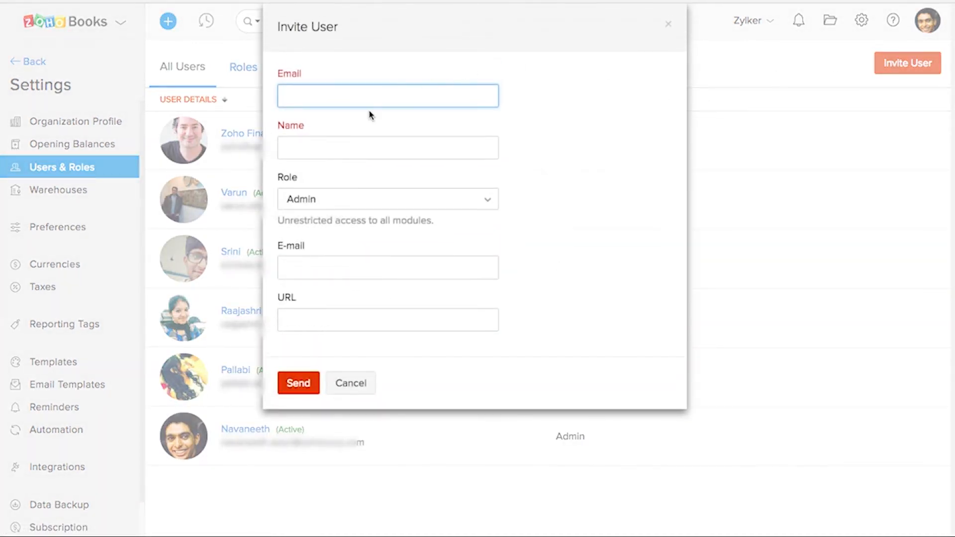
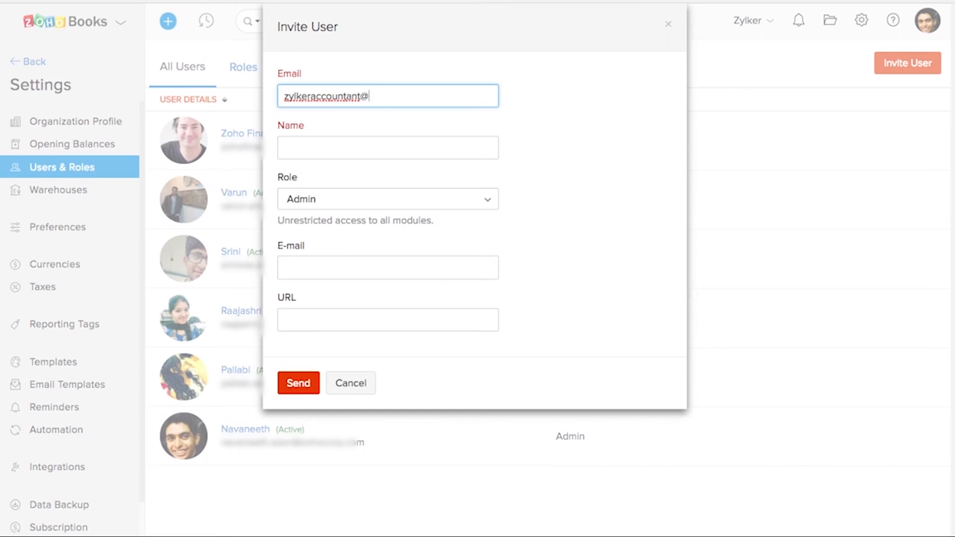
# Assign the Accountant role to the invited user and send the invitation.
pyautogui.click(324, 208)
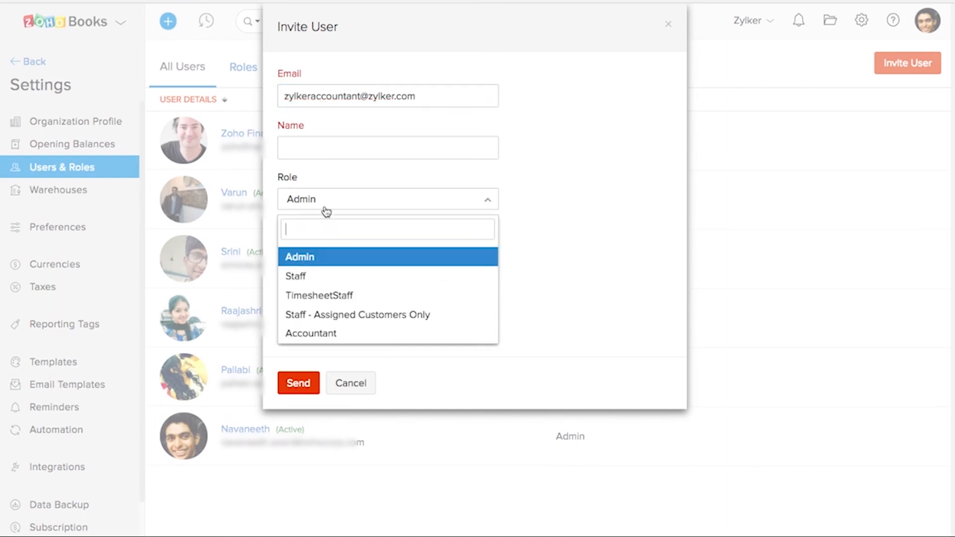
pyautogui.click(322, 333)
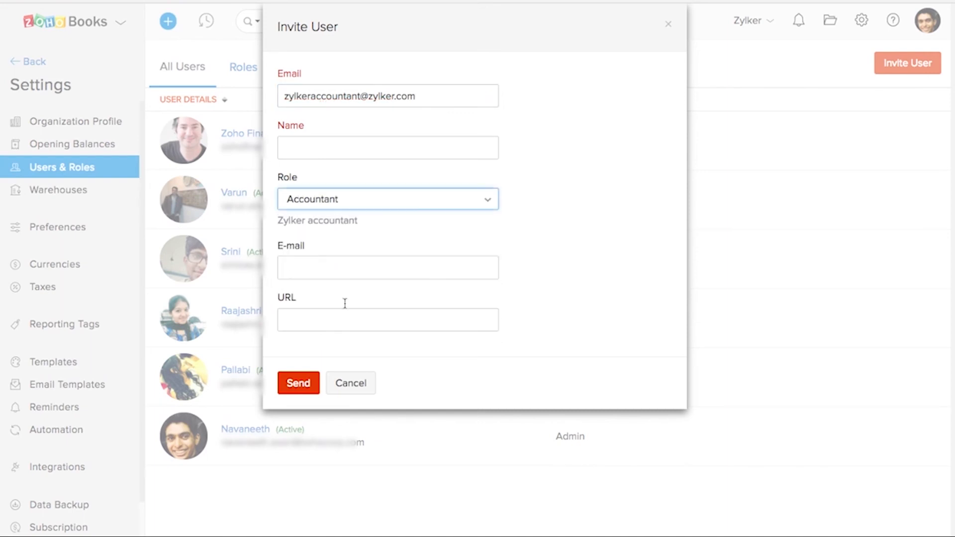
pyautogui.click(300, 383)
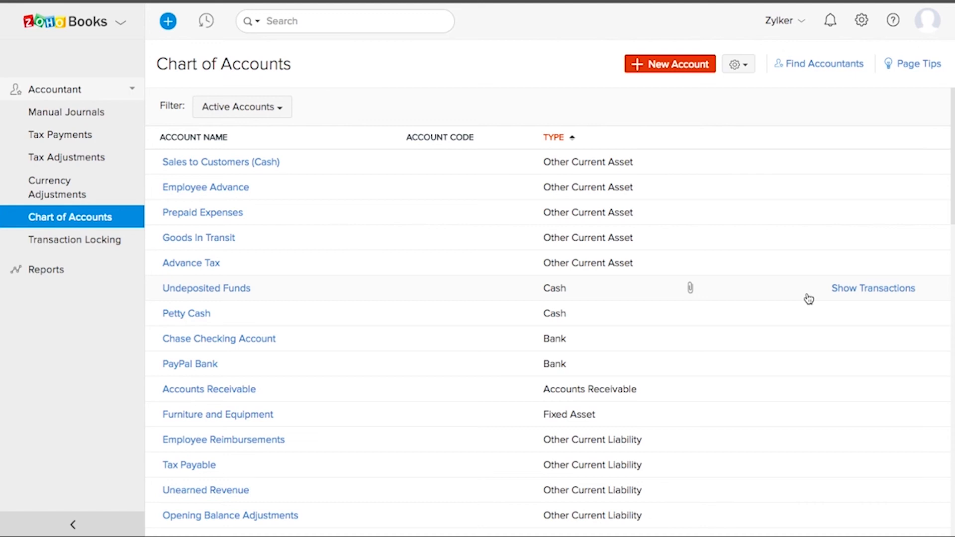
# Look through the active accounts and their types in the chart of accounts.
pyautogui.scroll(-1, 808, 299)
pyautogui.scroll(1, 808, 299)
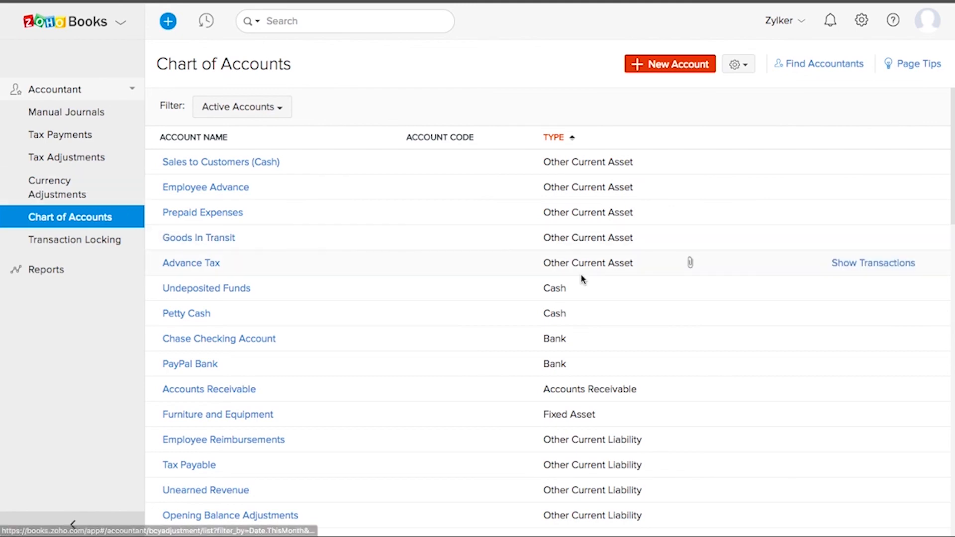
pyautogui.scroll(-1, 780, 314)
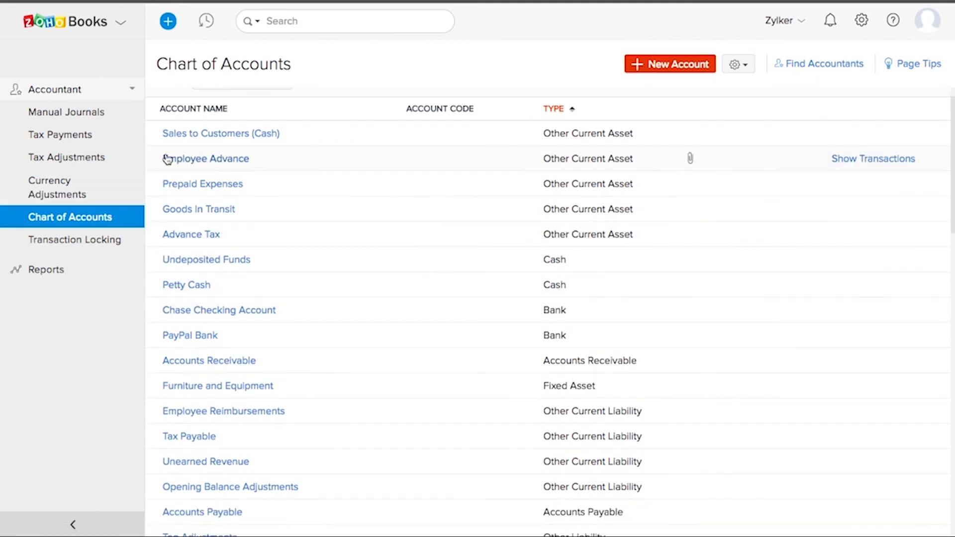